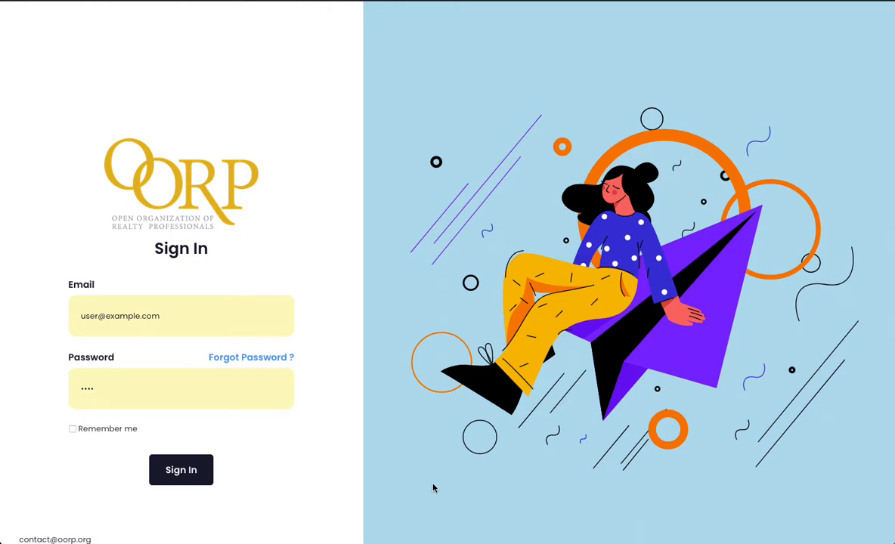
# - Sign in to the account with the credentials already filled in
pyautogui.click(180, 471)
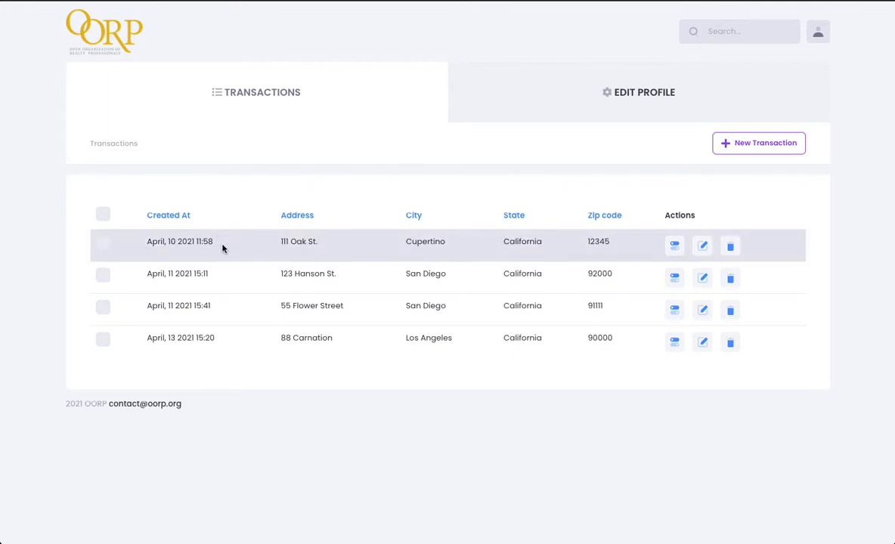
# - Search the transaction list for "oak" and clear the search again
pyautogui.click(739, 31)
pyautogui.write('oak')
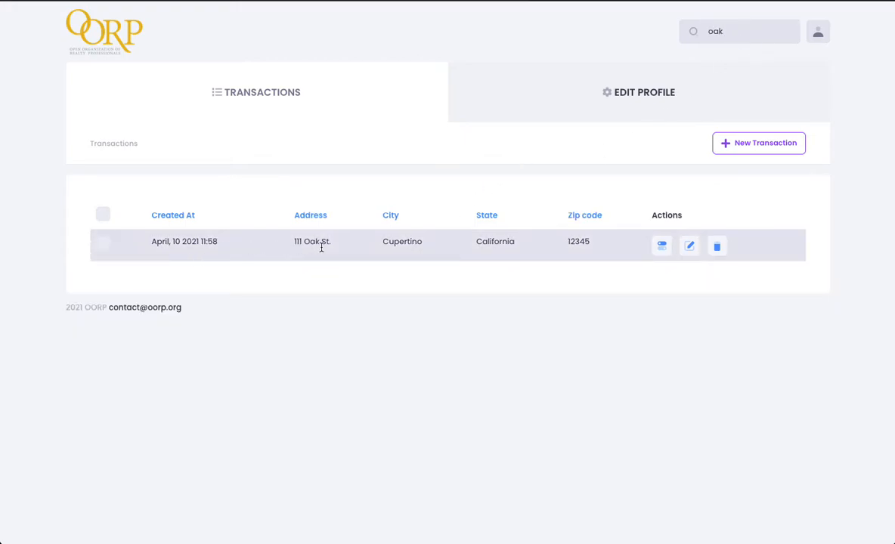
pyautogui.moveTo(721, 32); pyautogui.dragTo(680, 28)
pyautogui.press('BackSpace')
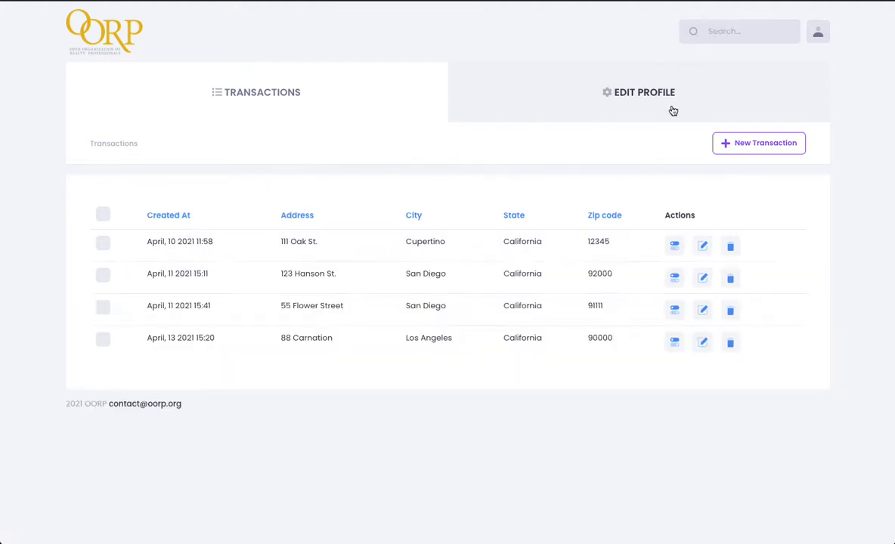
# - Sort the transaction list by city, by address and finally by creation date
pyautogui.click(415, 219)
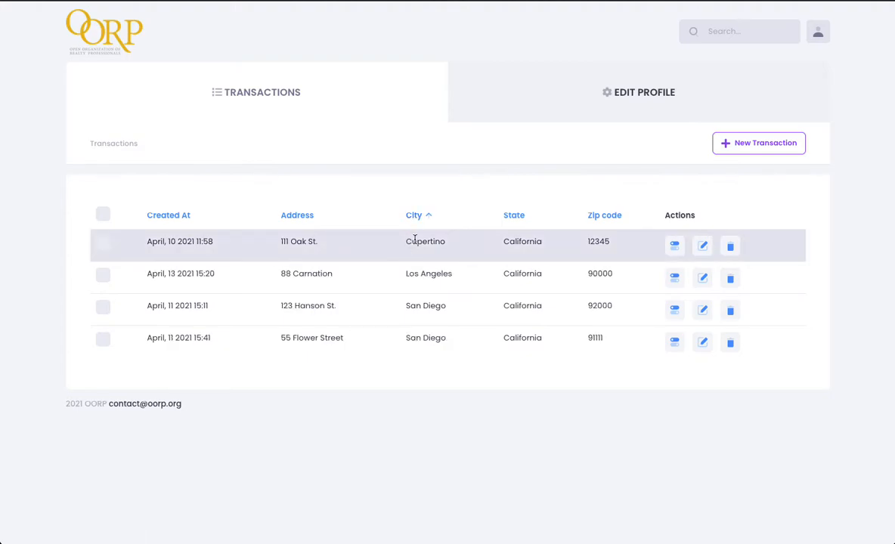
pyautogui.click(301, 220)
pyautogui.click(179, 219)
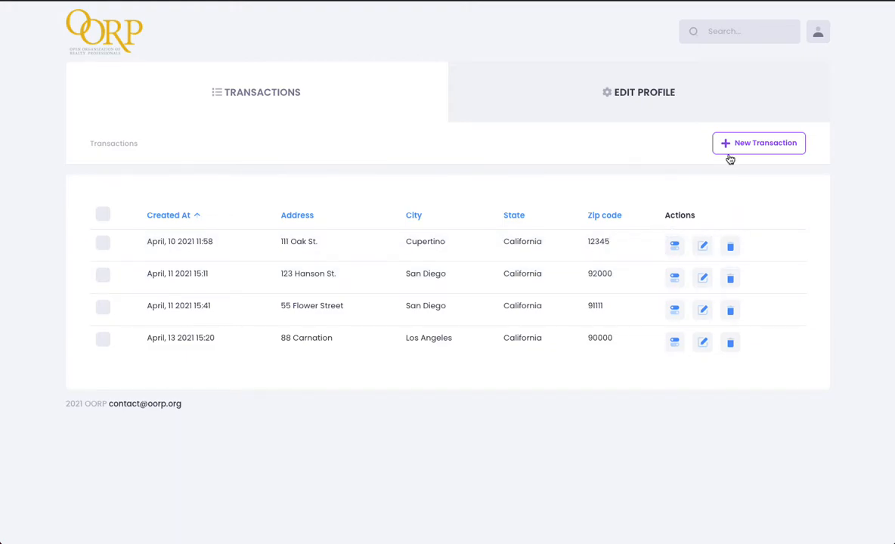
# - Create and save a new transaction in California with the property's street address, city and zip code
pyautogui.click(772, 148)
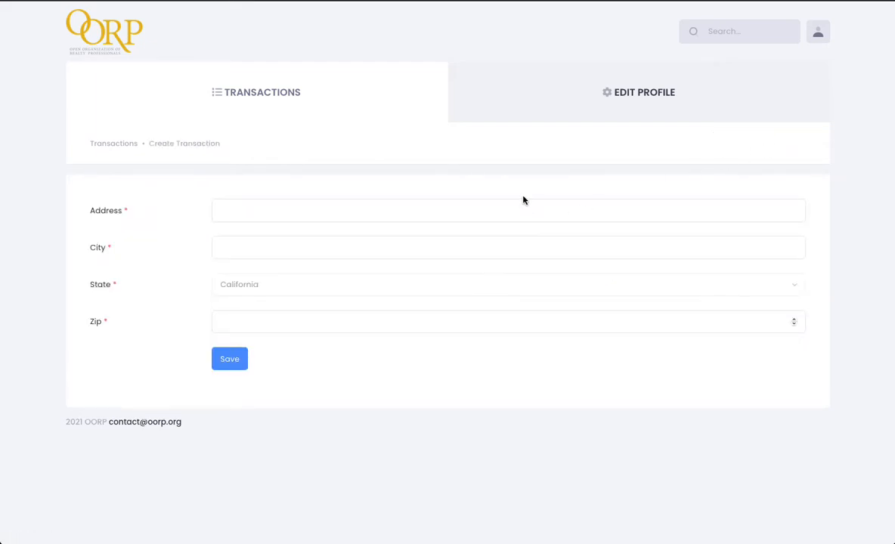
pyautogui.click(305, 218)
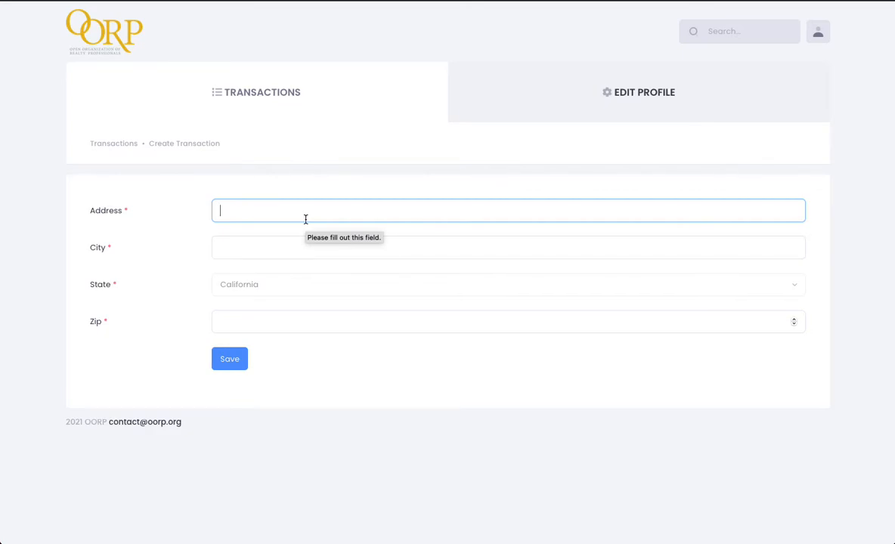
pyautogui.write('12345')
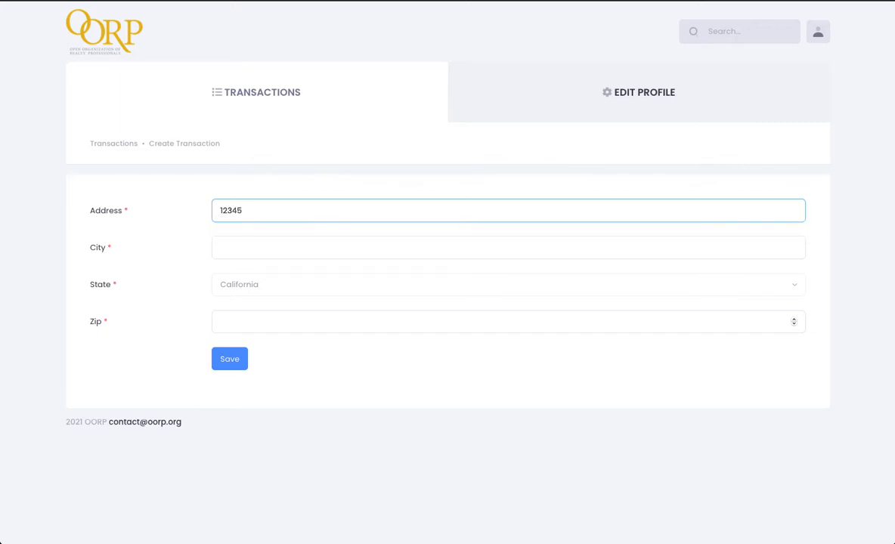
pyautogui.write(' Willow St.')
pyautogui.press('Tab')
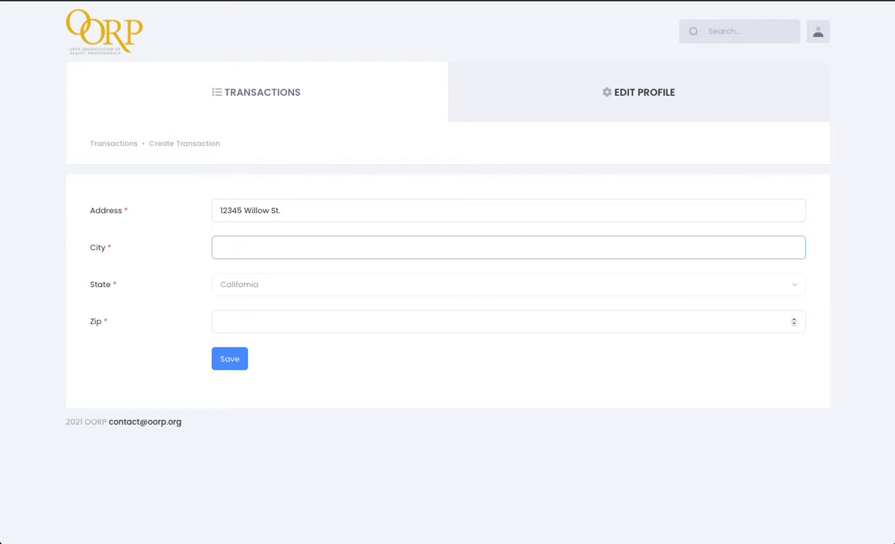
pyautogui.write('Los Angelees')
pyautogui.press('Tab')
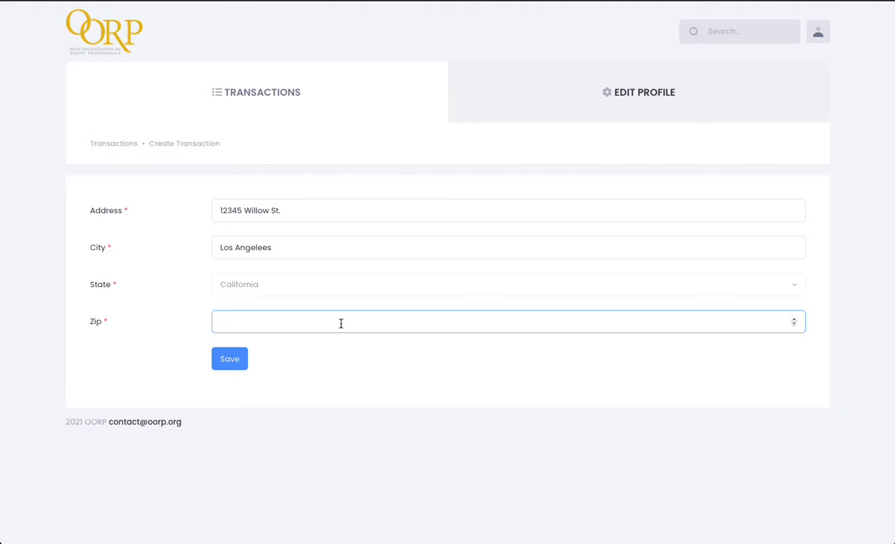
pyautogui.write('91234')
pyautogui.click(225, 361)
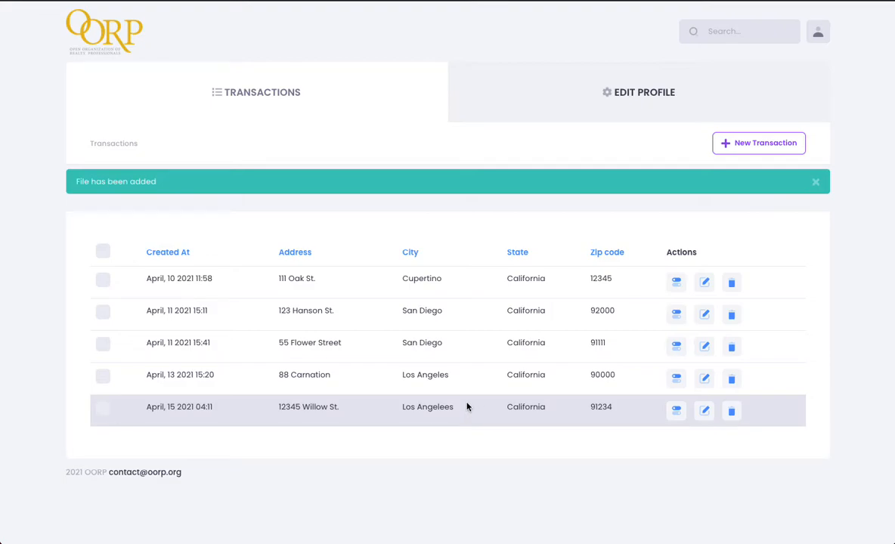
# - Correct the city of the newly added transaction to "Los Angeles" and save the change
pyautogui.click(705, 412)
pyautogui.click(257, 248)
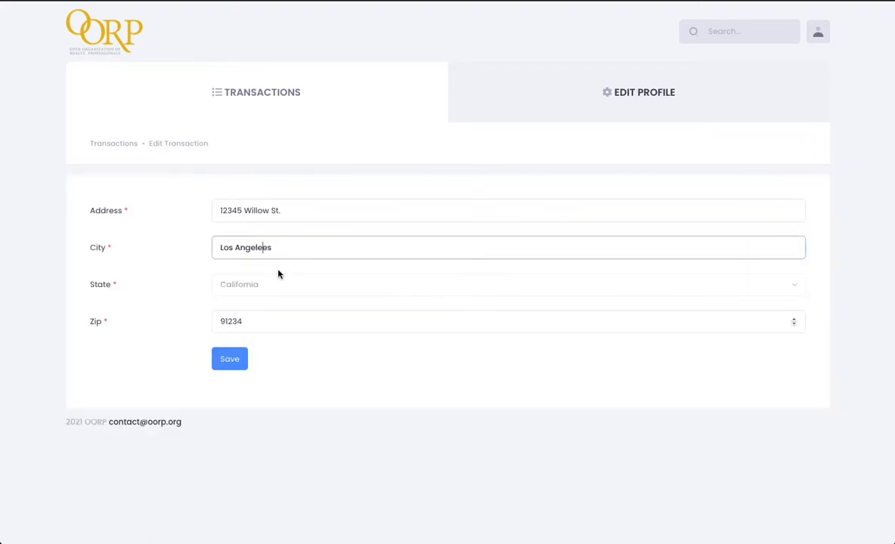
pyautogui.press('BackSpace')
pyautogui.click(351, 248)
pyautogui.click(230, 359)
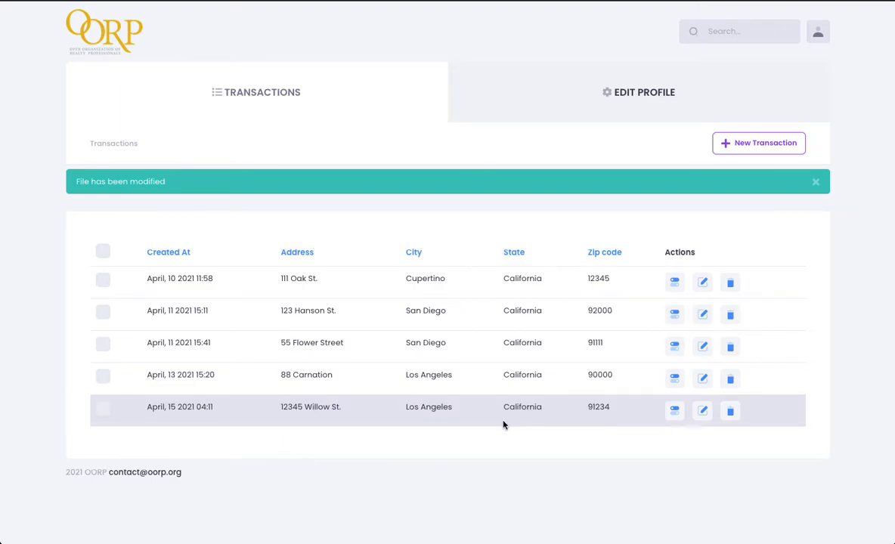
# - Open the new transaction's documents and add the form 100(CA) Residential Purchase Agreement OORP from the library
pyautogui.click(672, 412)
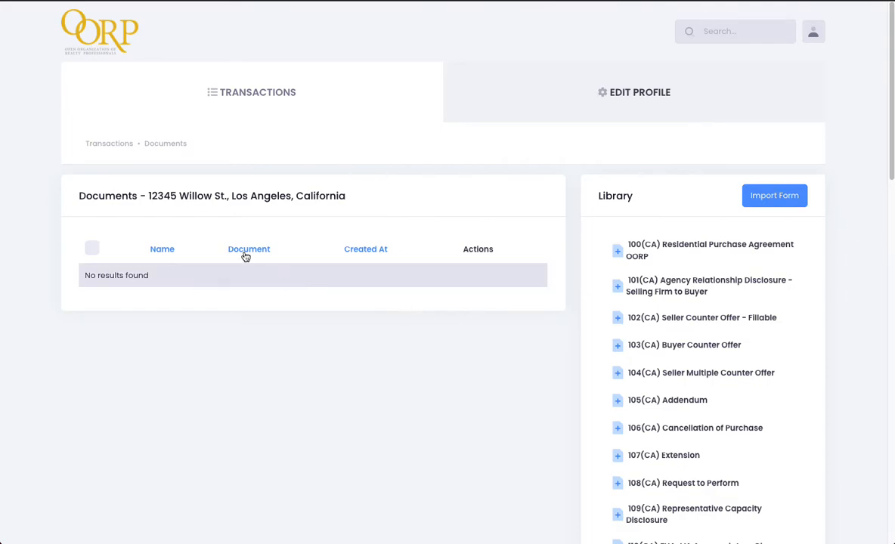
pyautogui.moveTo(148, 196); pyautogui.dragTo(354, 195)
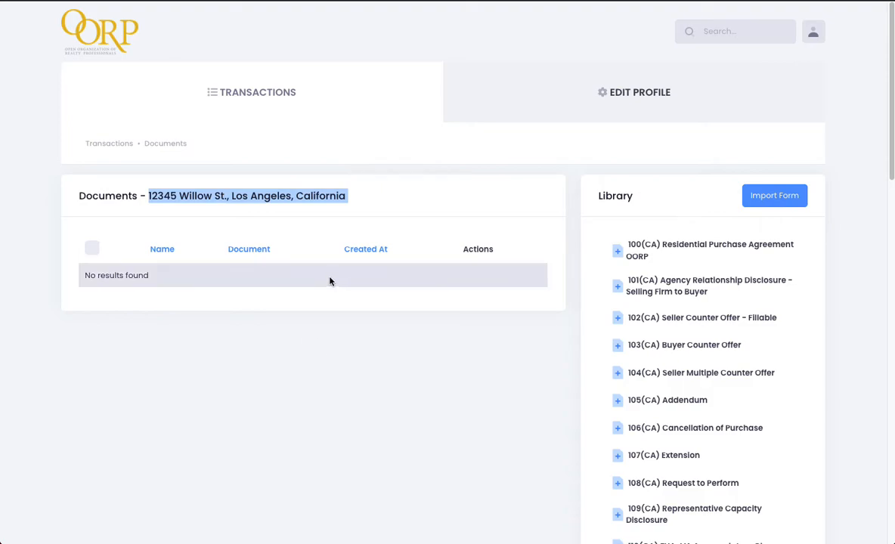
pyautogui.scroll(-5, 707, 294)
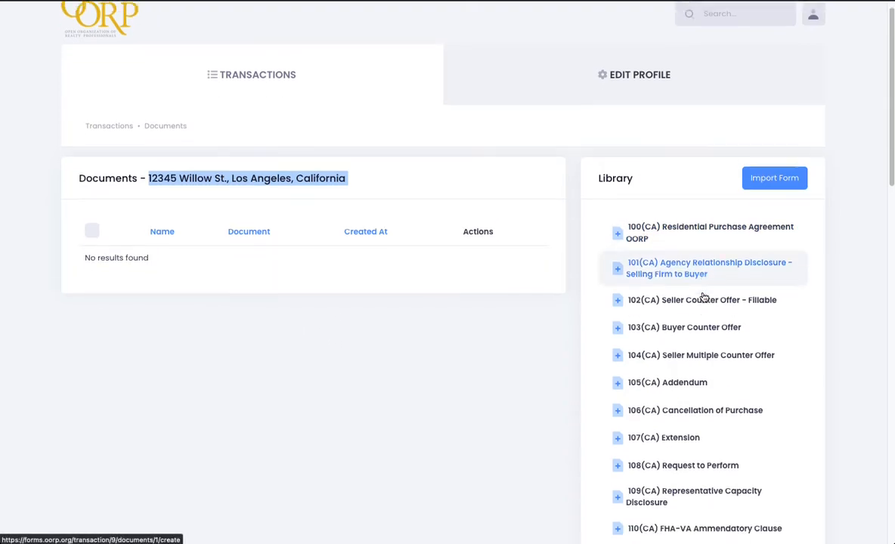
pyautogui.scroll(-9, 707, 297)
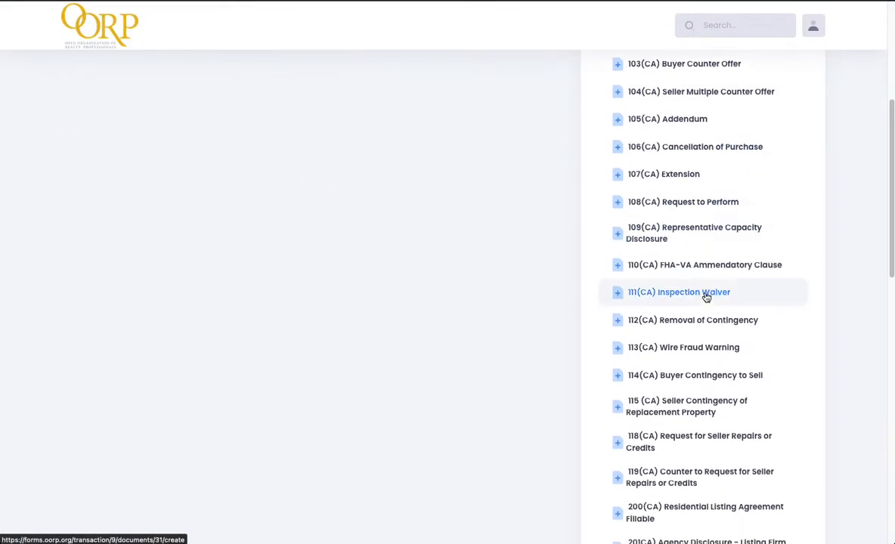
pyautogui.scroll(-6, 705, 300)
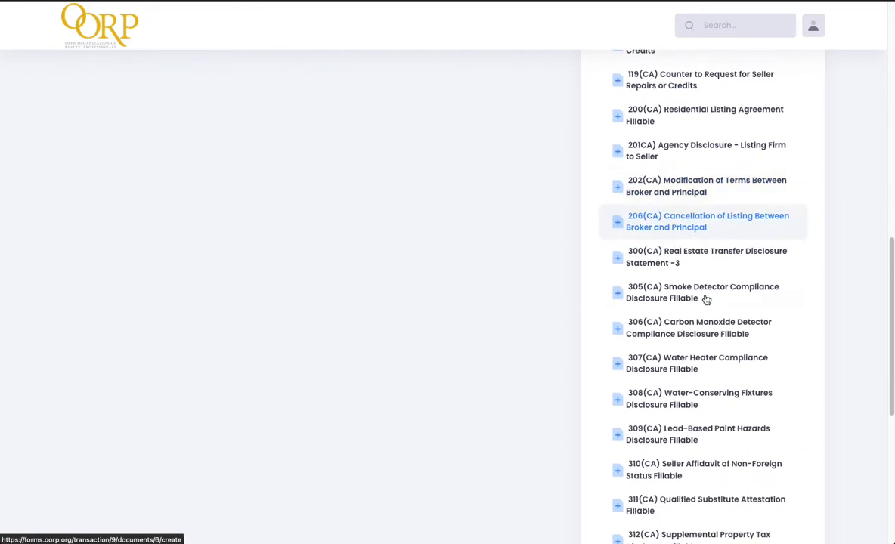
pyautogui.scroll(20, 705, 299)
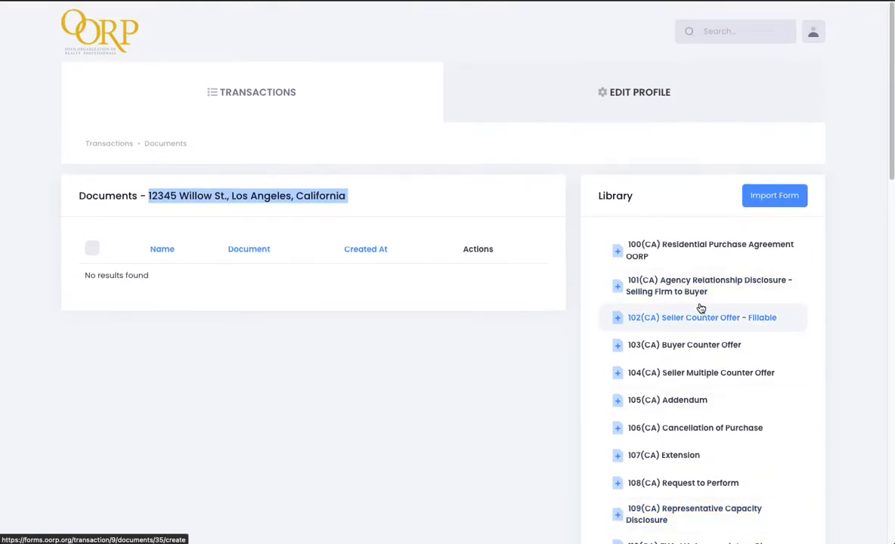
pyautogui.click(728, 249)
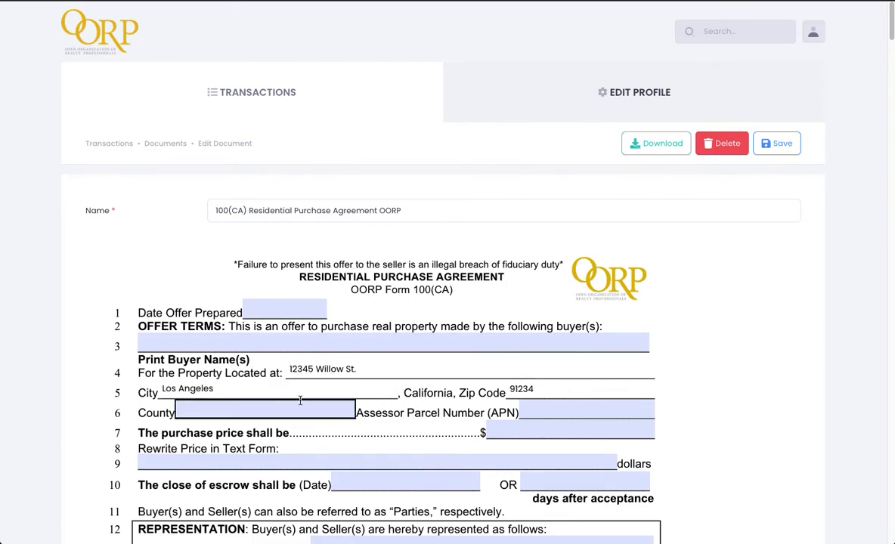
# - Fill in the buyer's name on line 3 of the Residential Purchase Agreement
pyautogui.scroll(-2, 604, 359)
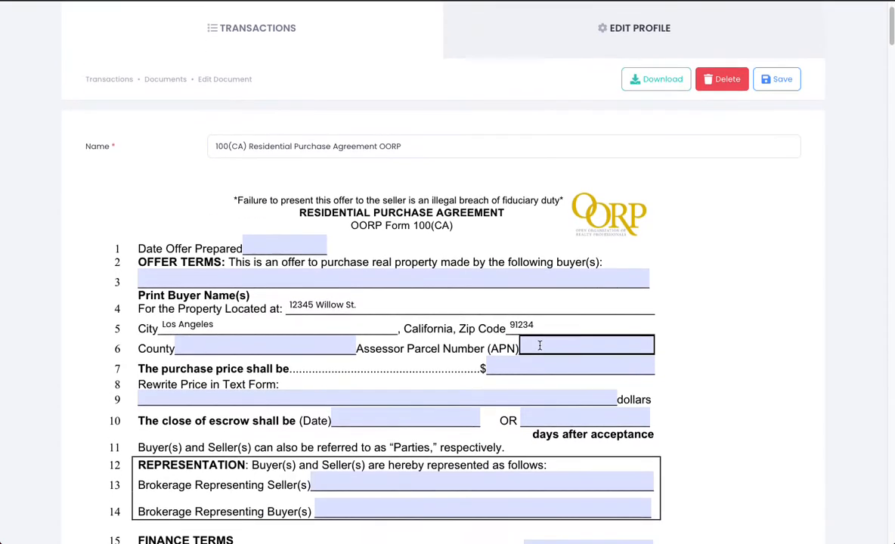
pyautogui.scroll(-5, 541, 346)
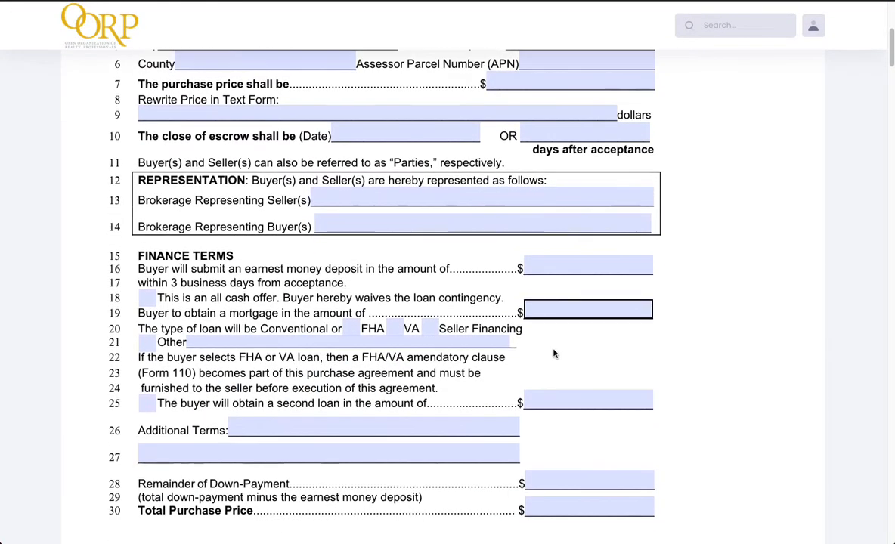
pyautogui.scroll(6, 342, 269)
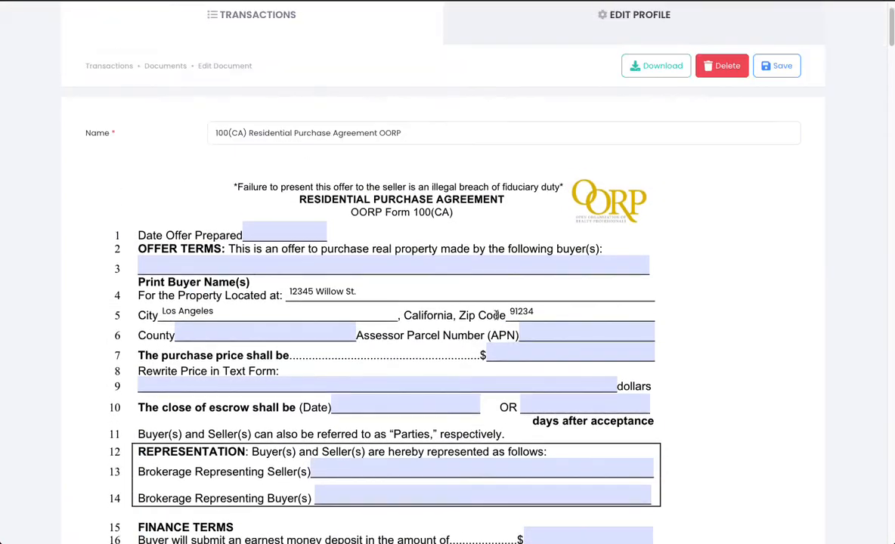
pyautogui.click(342, 265)
pyautogui.write('Bob Buyer')
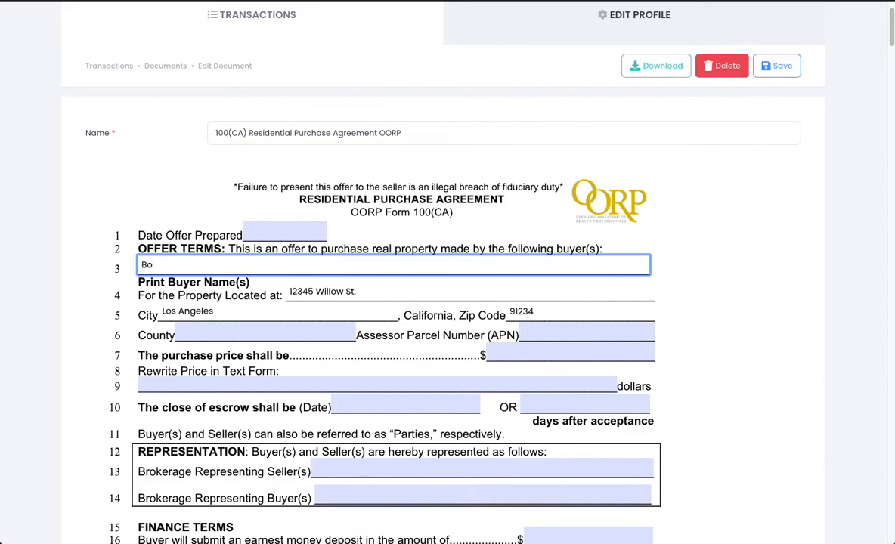
pyautogui.click(346, 334)
# - Review the rest of the purchase agreement down to the real estate broker confirmation section and save the document
pyautogui.scroll(-3, 447, 304)
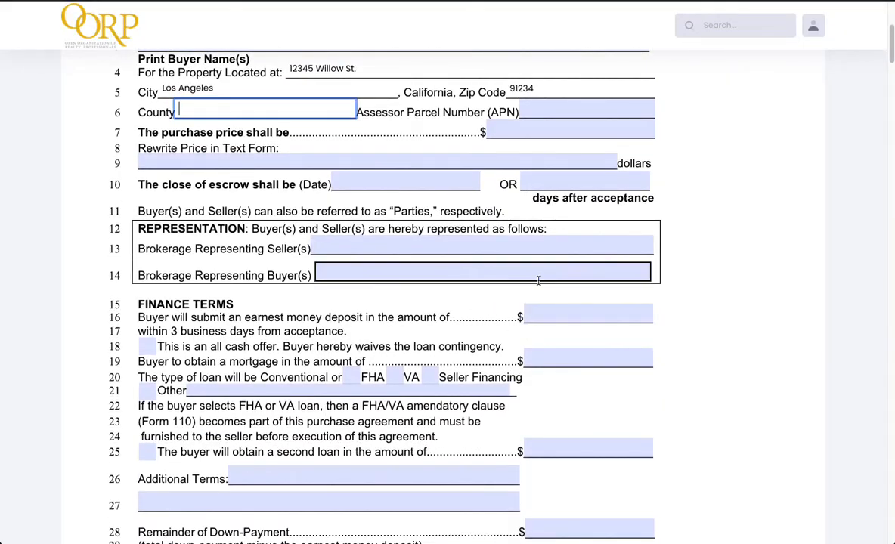
pyautogui.scroll(-3, 555, 306)
pyautogui.scroll(-20, 719, 234)
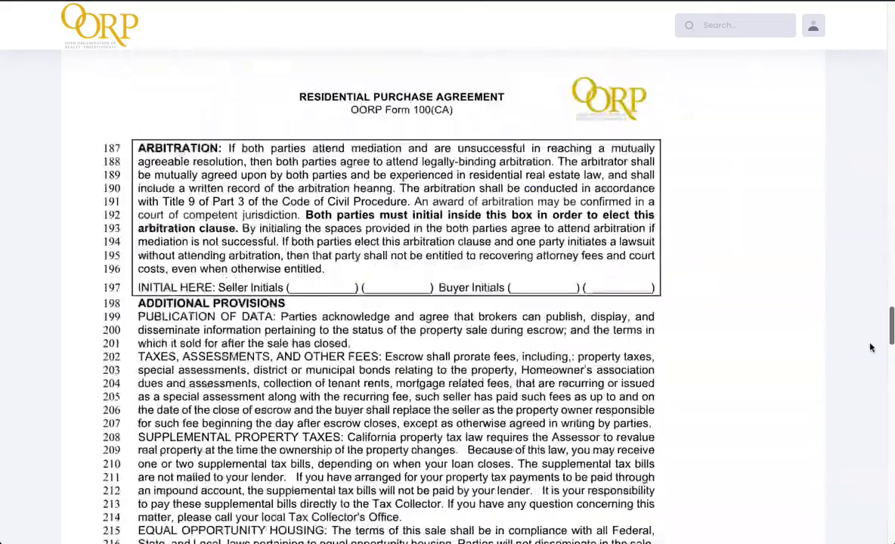
pyautogui.moveTo(870, 344); pyautogui.dragTo(867, 463)
pyautogui.scroll(1, 867, 467)
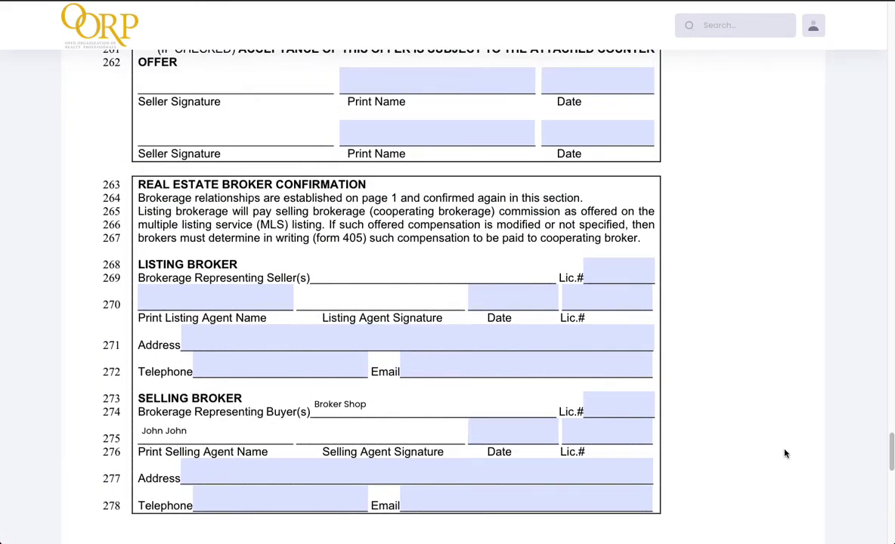
pyautogui.moveTo(891, 445); pyautogui.dragTo(866, 145)
pyautogui.scroll(15, 866, 145)
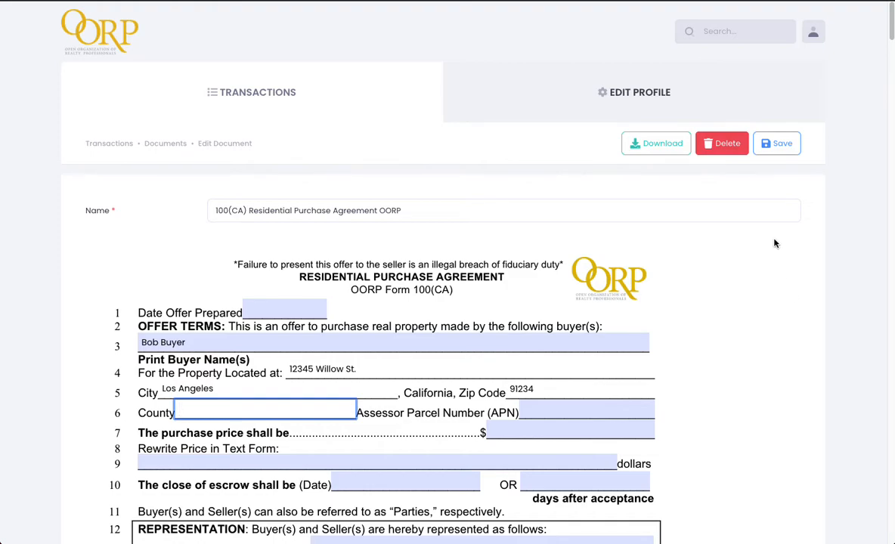
pyautogui.click(784, 147)
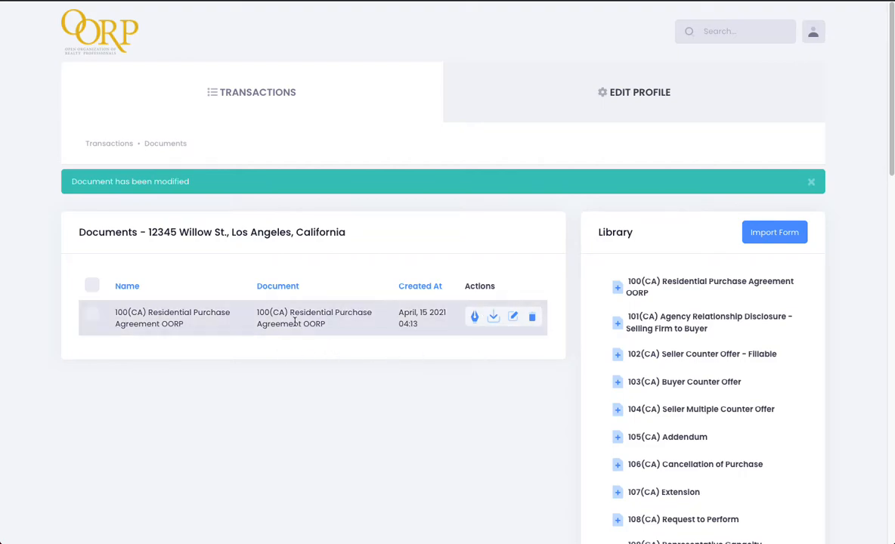
# - Add the form 101(CA) Agency Relationship Disclosure - Selling Firm to Buyer from the library to the transaction and save it
pyautogui.moveTo(150, 234); pyautogui.dragTo(349, 239)
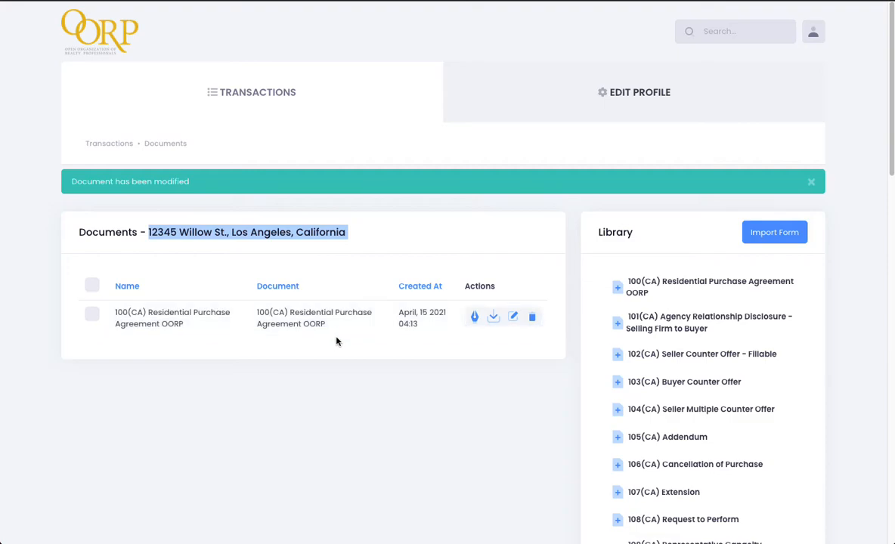
pyautogui.click(673, 338)
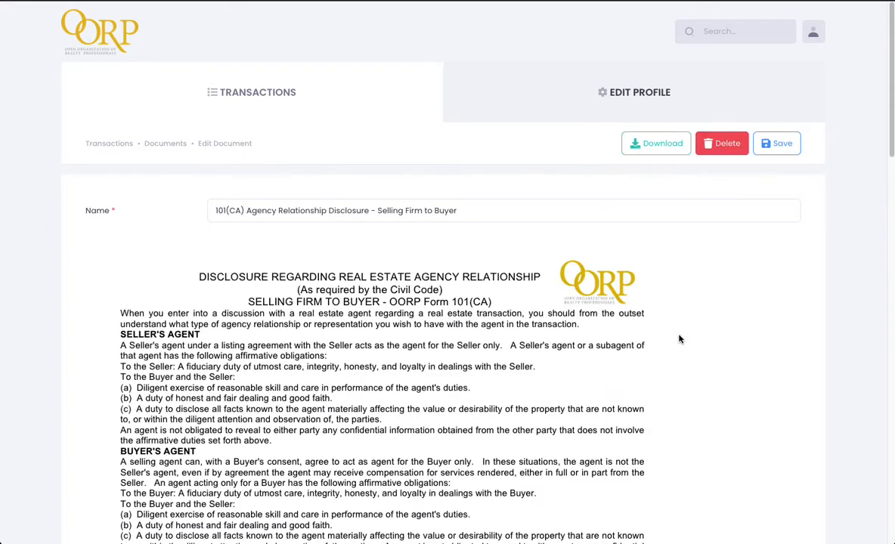
pyautogui.scroll(-7, 521, 336)
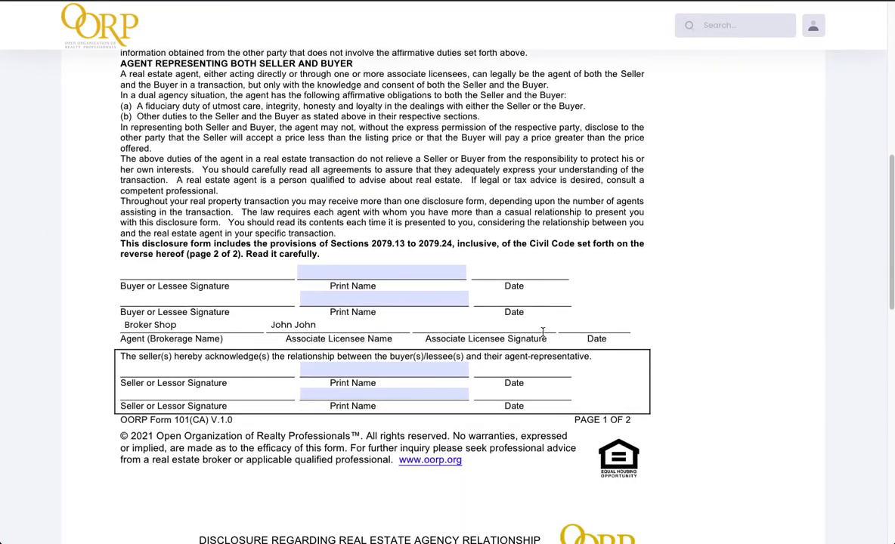
pyautogui.scroll(-2, 541, 332)
pyautogui.click(462, 337)
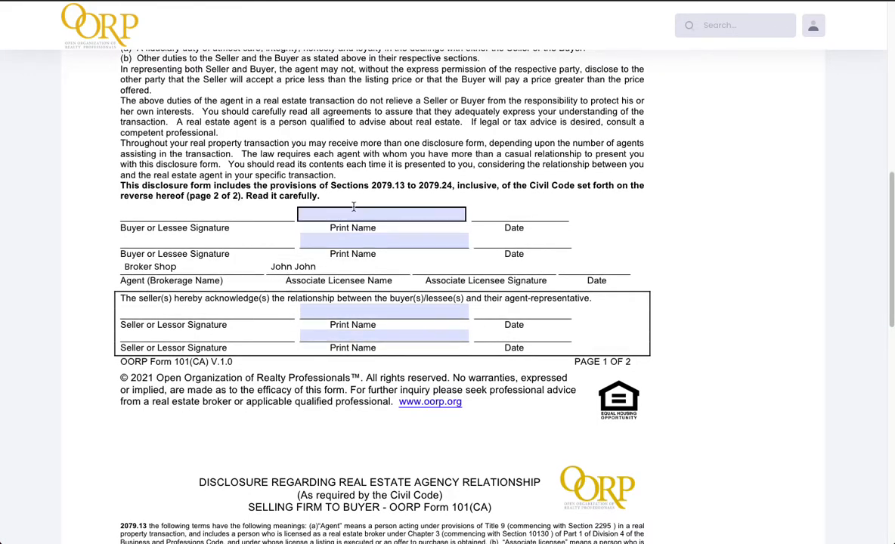
pyautogui.scroll(4, 606, 383)
pyautogui.scroll(4, 603, 378)
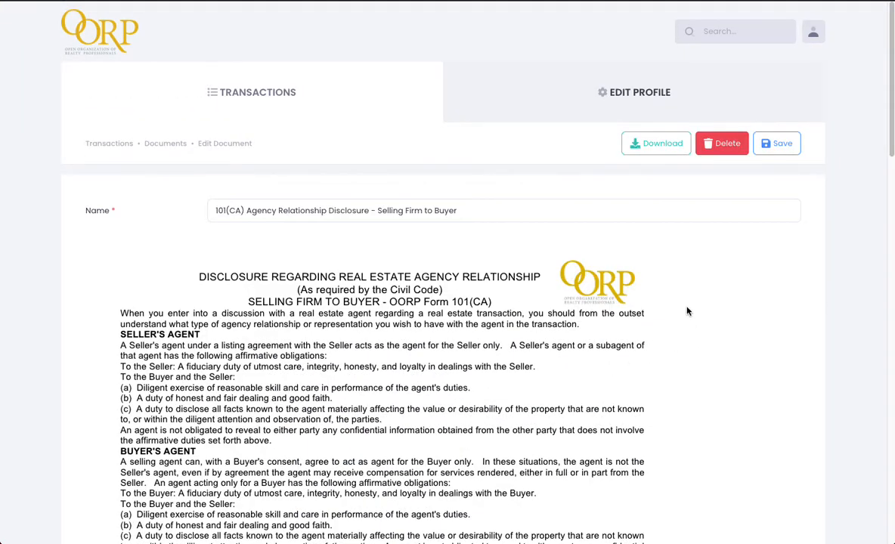
pyautogui.scroll(-8, 687, 312)
pyautogui.scroll(-3, 678, 321)
pyautogui.scroll(12, 678, 333)
pyautogui.click(785, 150)
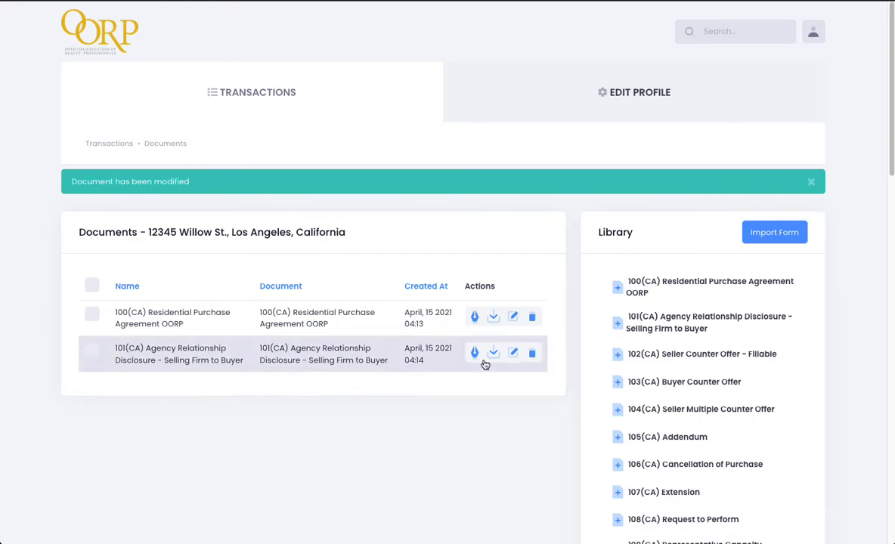
# - Add the form 105(CA) Addendum from the library to the transaction, check its prefilled property address and save it
pyautogui.click(677, 439)
pyautogui.scroll(-5, 556, 288)
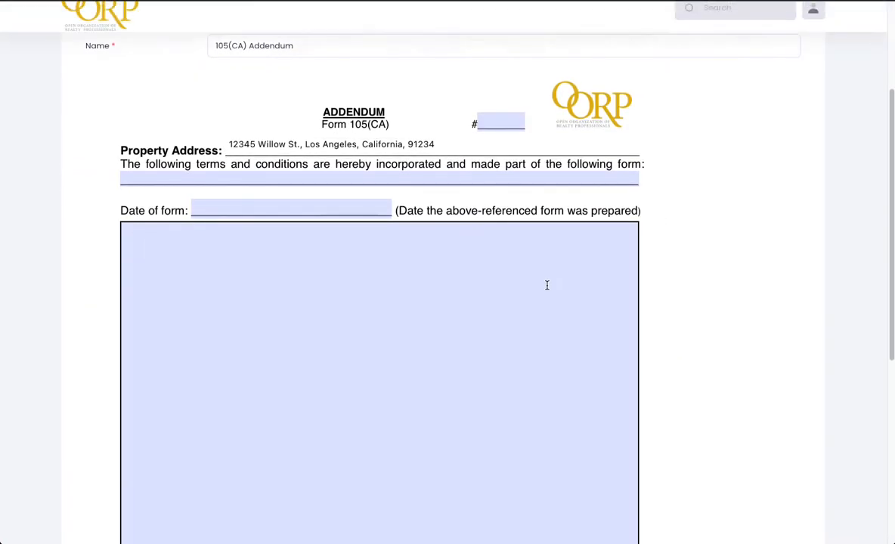
pyautogui.scroll(10, 655, 441)
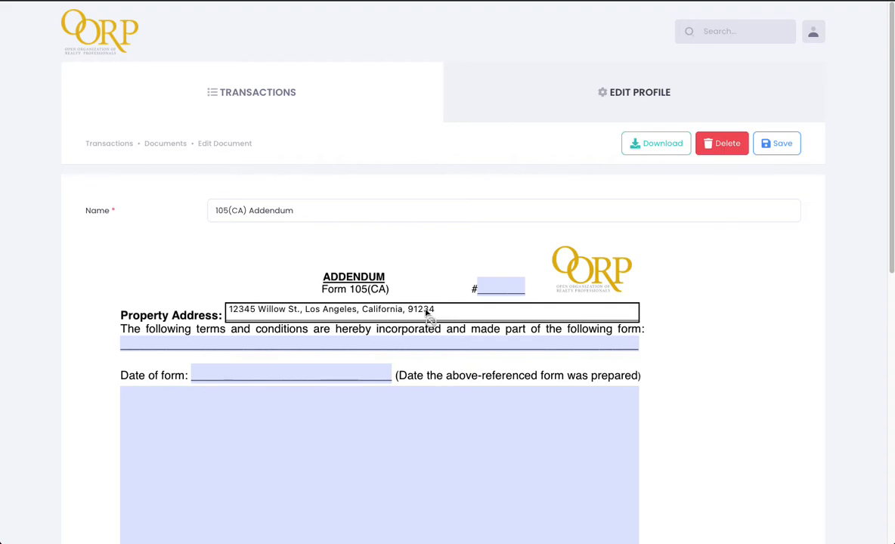
pyautogui.click(785, 147)
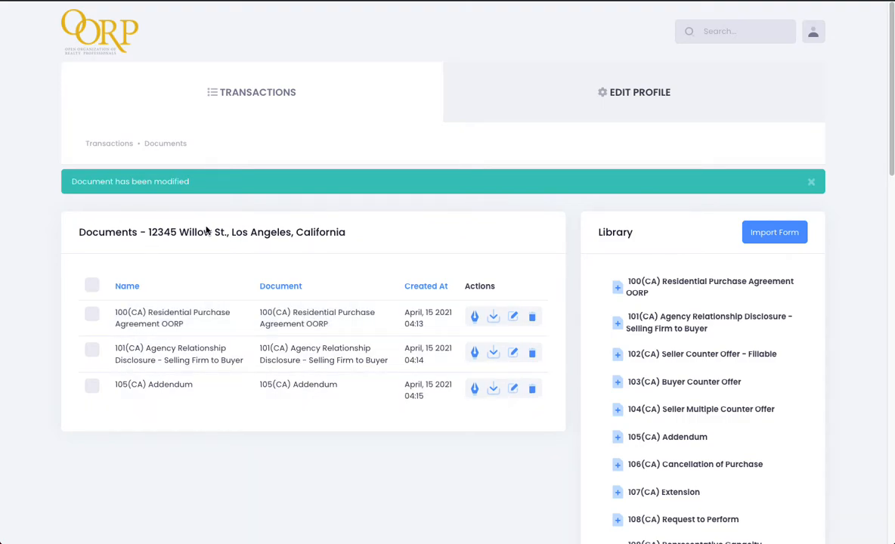
# - Reopen the transaction's 100(CA) Residential Purchase Agreement OORP for editing, review its offer and finance terms, and save it
pyautogui.click(512, 317)
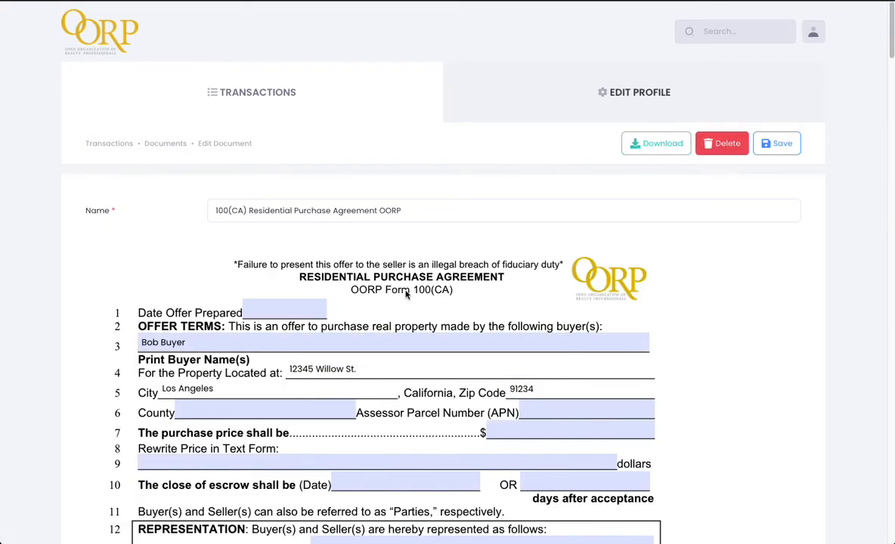
pyautogui.scroll(-5, 453, 317)
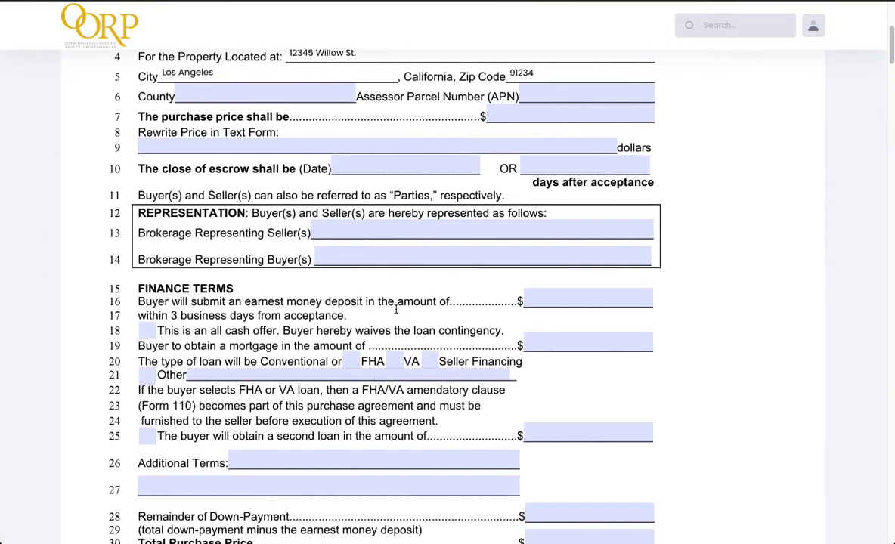
pyautogui.scroll(-3, 395, 309)
pyautogui.scroll(7, 395, 310)
pyautogui.click(792, 150)
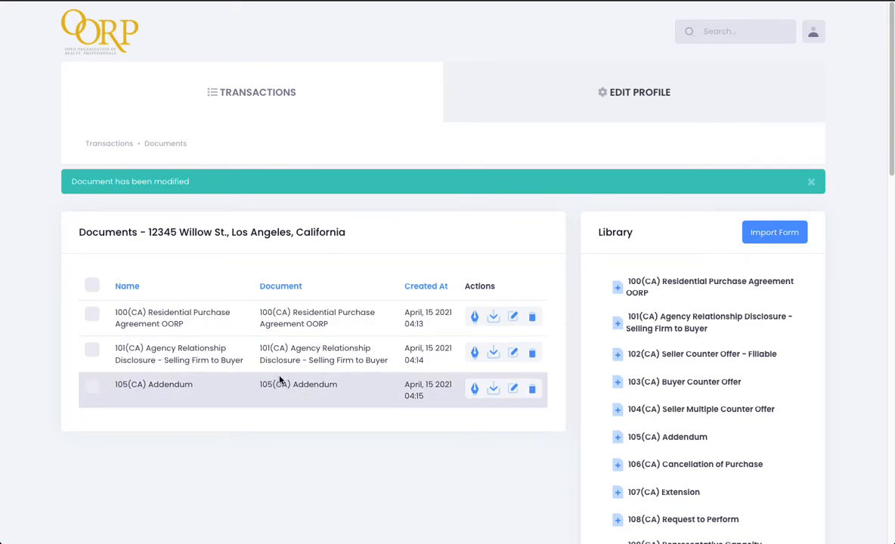
# - Select all of the transaction's documents, view the available bulk actions, and clear the selection
pyautogui.click(92, 288)
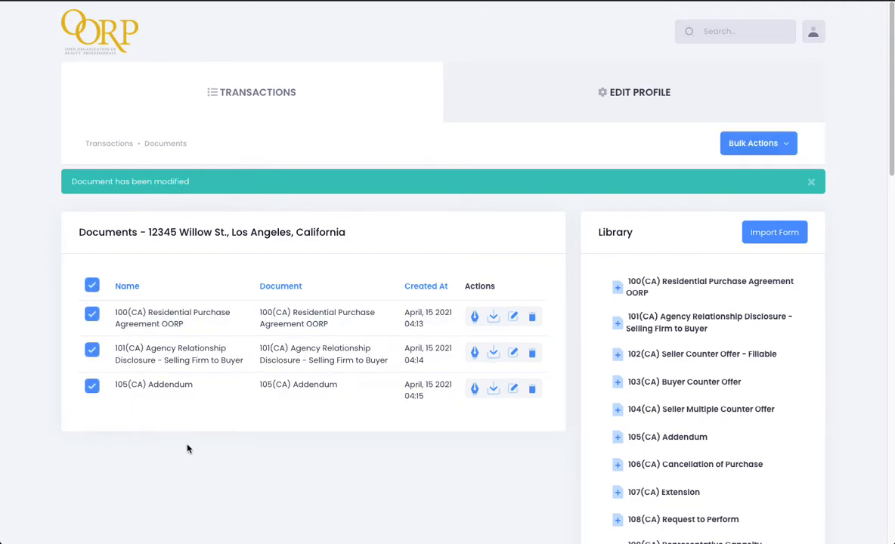
pyautogui.click(789, 148)
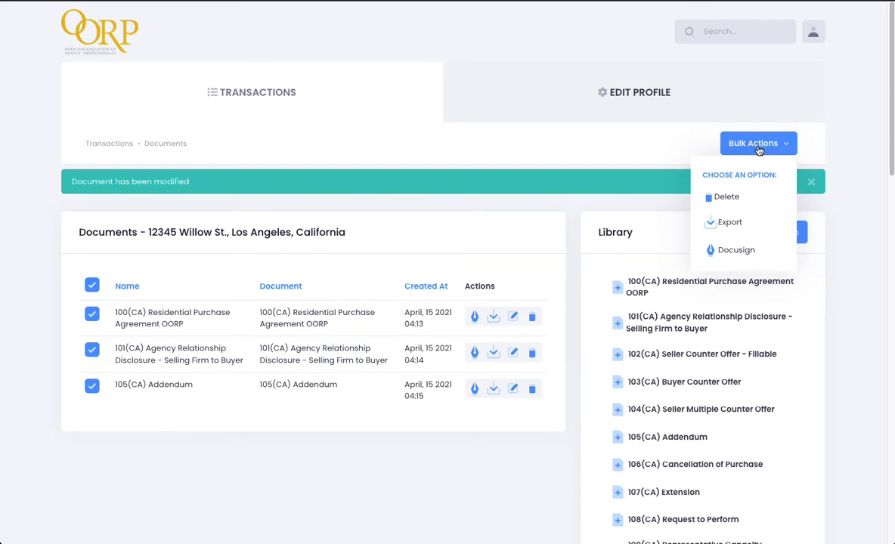
pyautogui.click(576, 144)
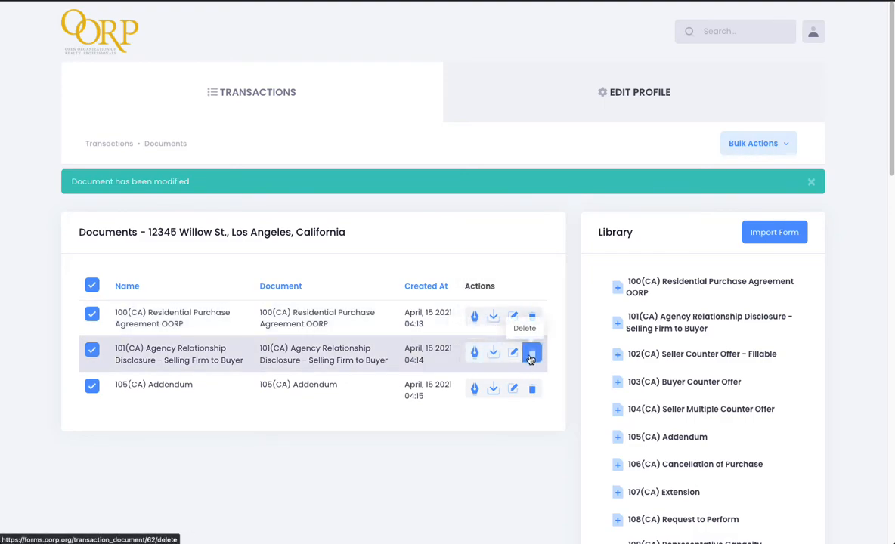
pyautogui.click(92, 285)
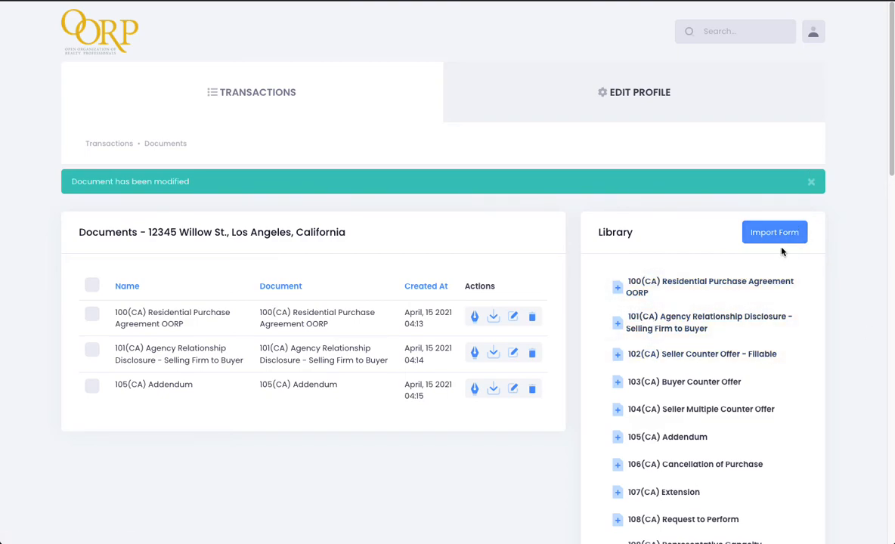
# - Look through the library's list of available California forms, from the purchase forms to the lease and broker fee forms
pyautogui.scroll(-2, 765, 257)
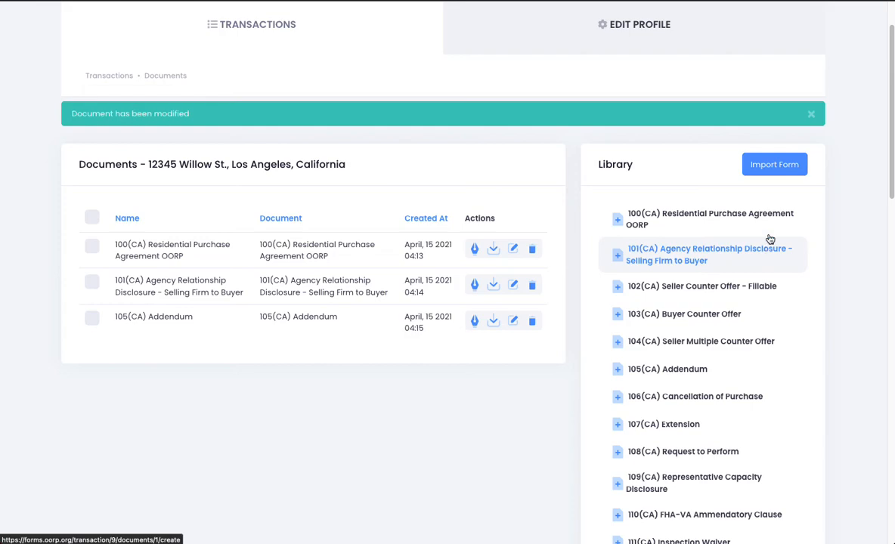
pyautogui.scroll(-2, 737, 370)
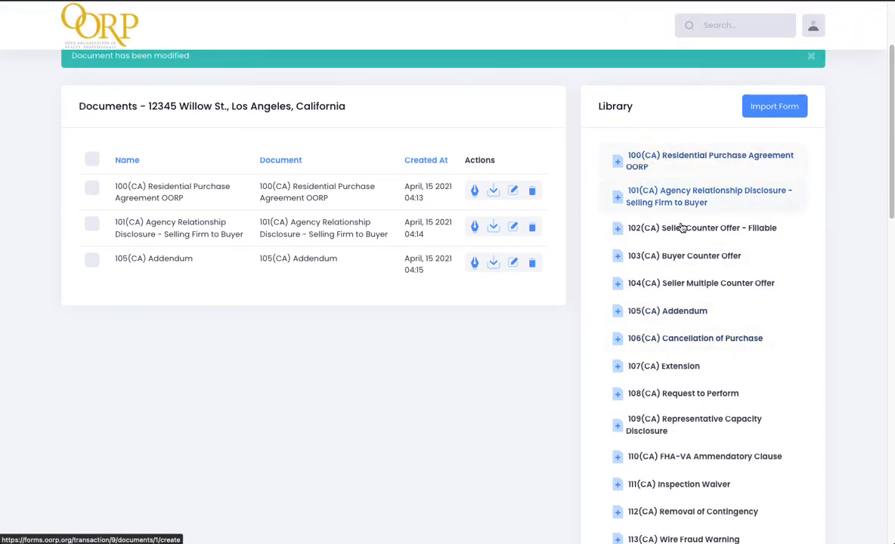
pyautogui.scroll(-7, 683, 230)
pyautogui.scroll(-10, 687, 243)
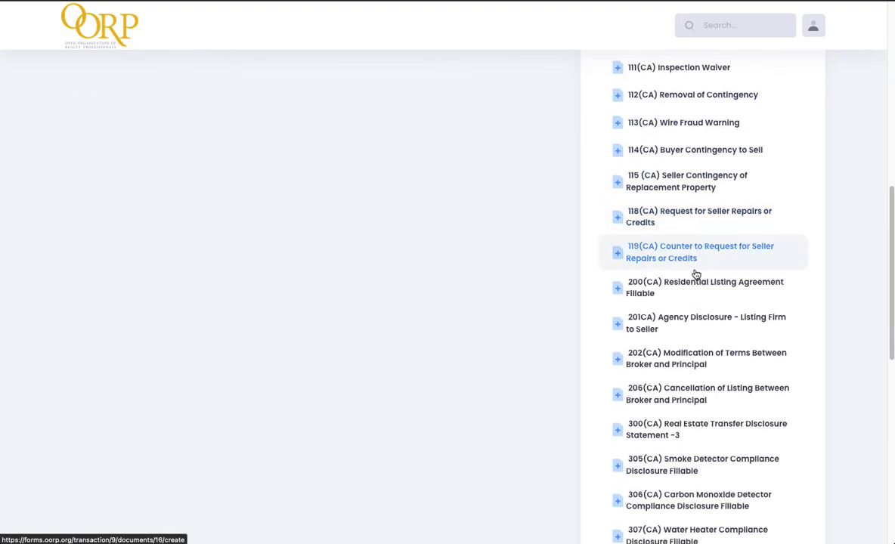
pyautogui.scroll(-3, 700, 288)
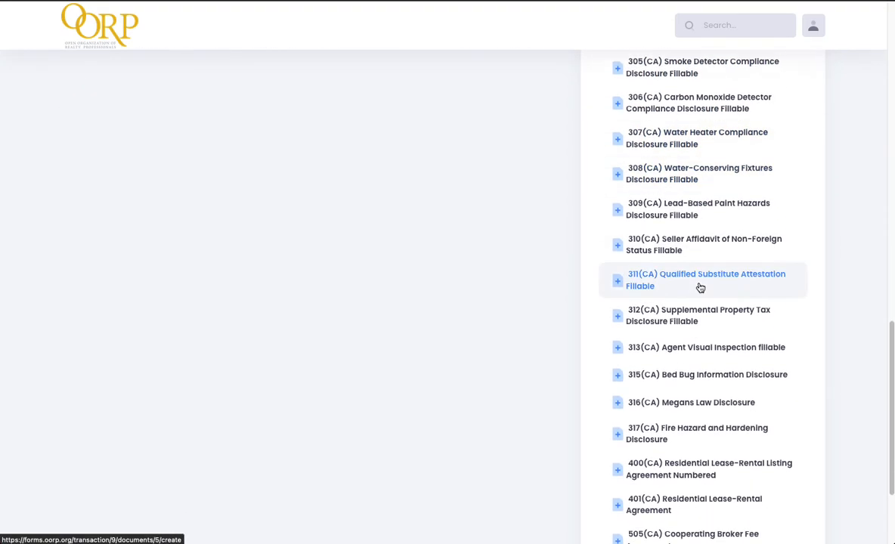
pyautogui.scroll(-3, 700, 287)
pyautogui.scroll(20, 703, 286)
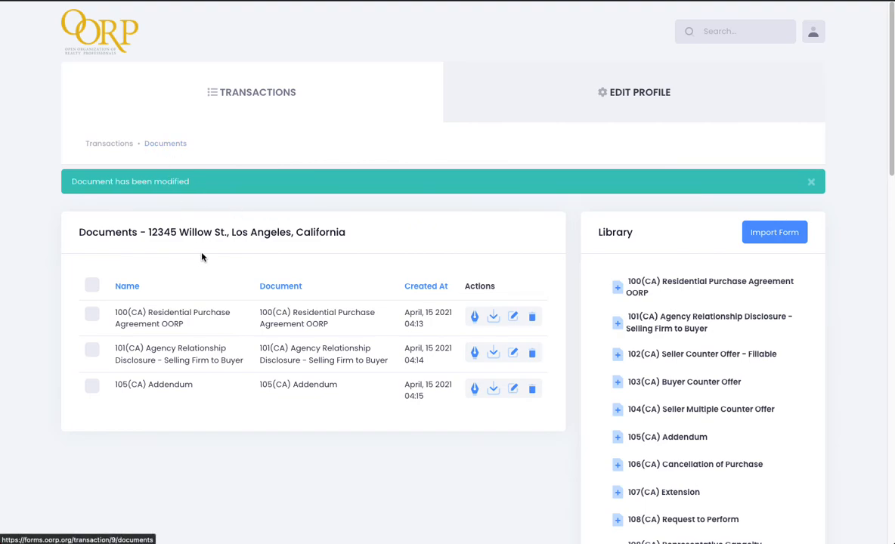
# - Go back to the transactions overview, view the profile's password settings, and return to the transactions list
pyautogui.click(113, 144)
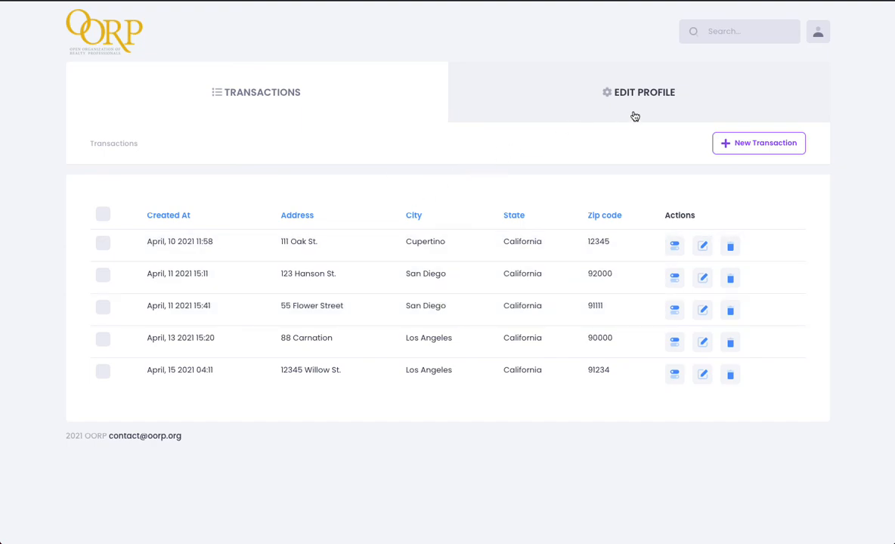
pyautogui.click(631, 107)
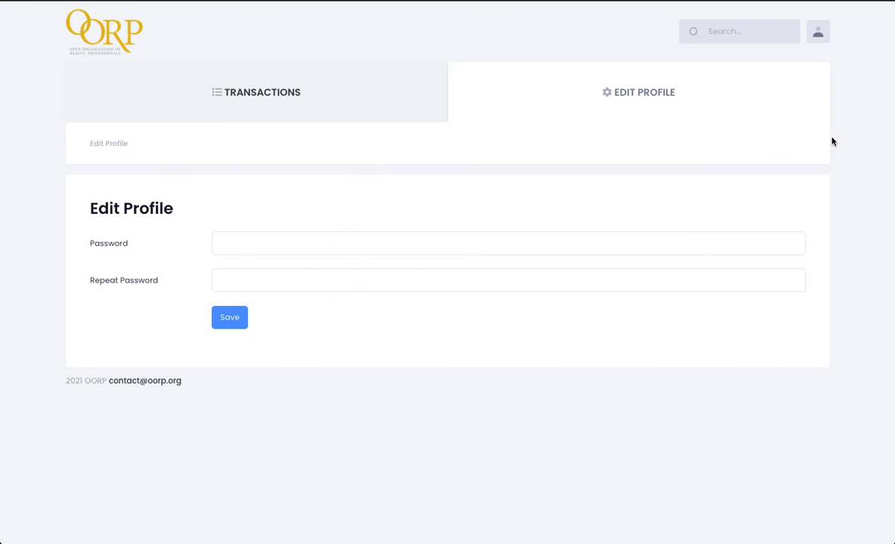
pyautogui.click(306, 98)
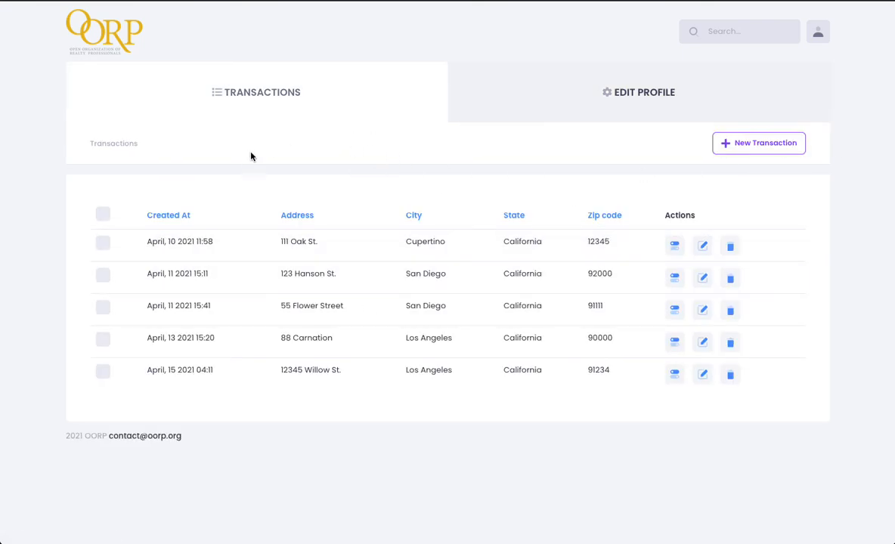